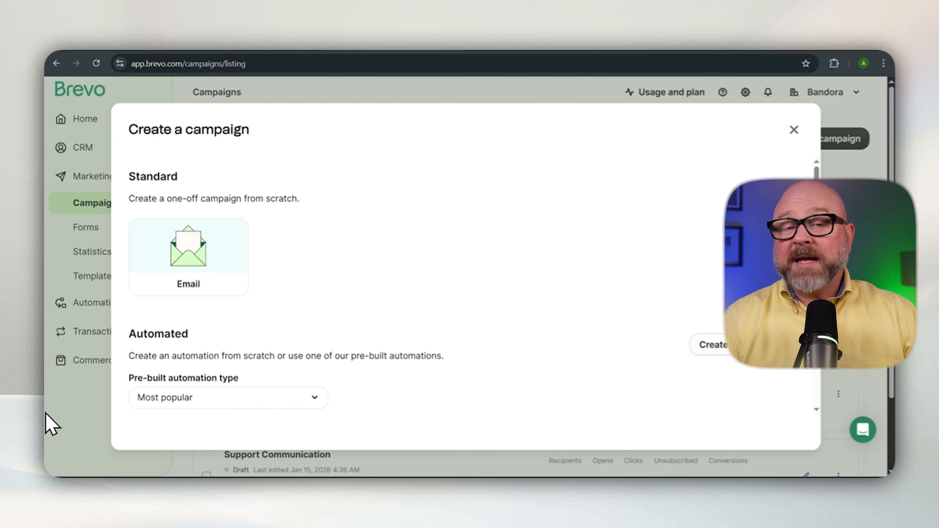
Start a regular email campaign and name it "newsletter 2"
click(189, 239)
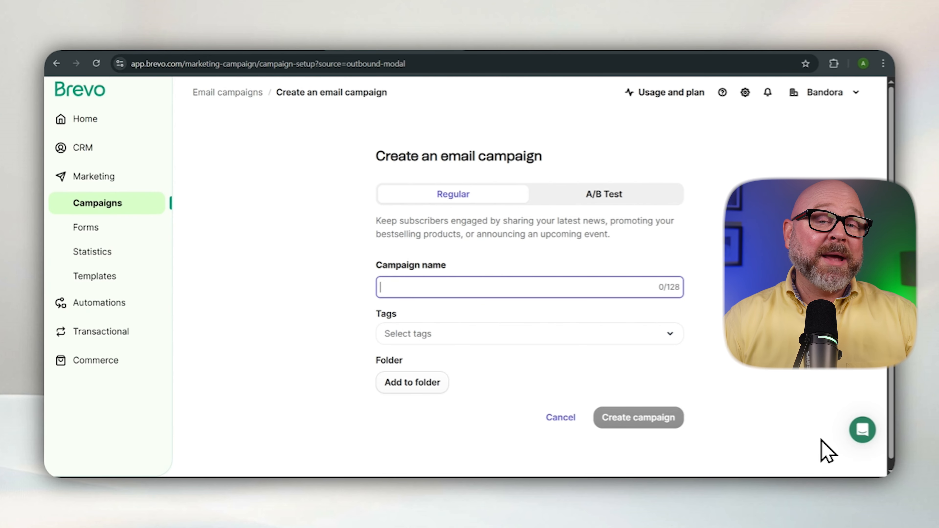
text(newsletter)
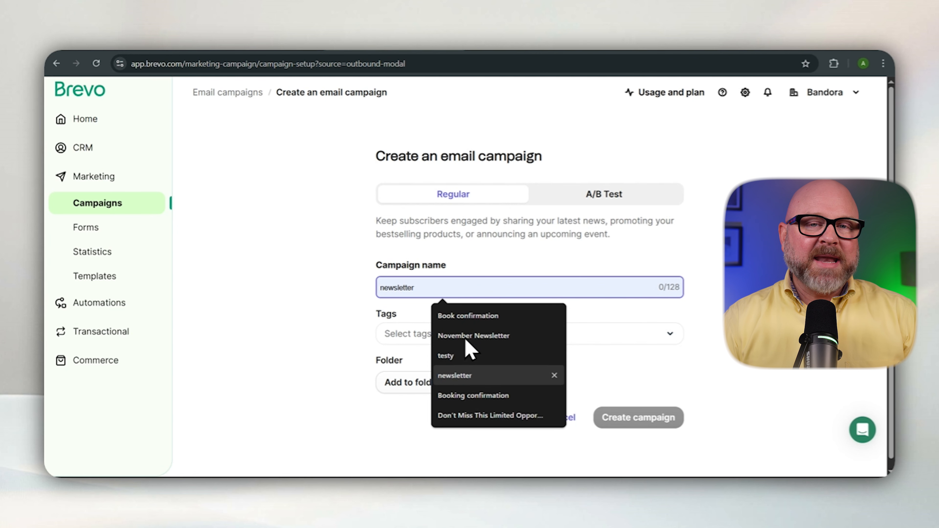
click(472, 378)
click(480, 344)
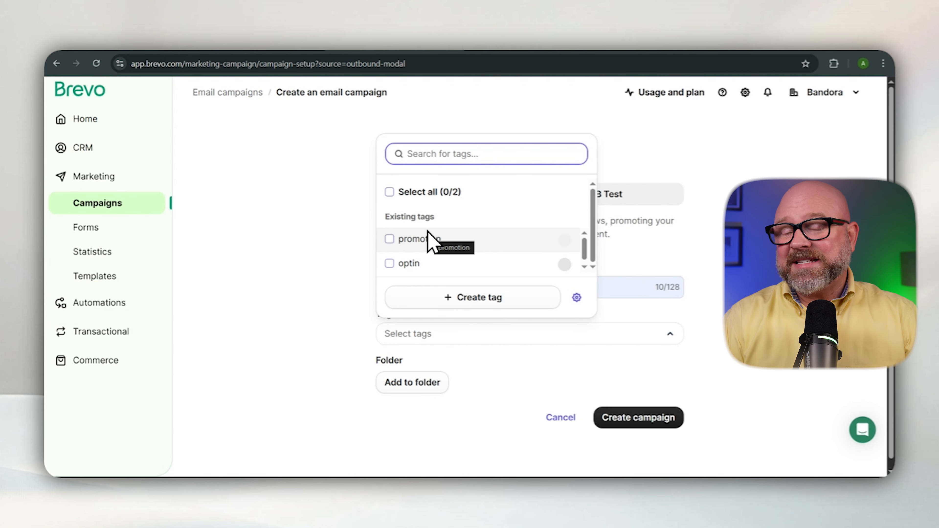
click(415, 335)
click(458, 294)
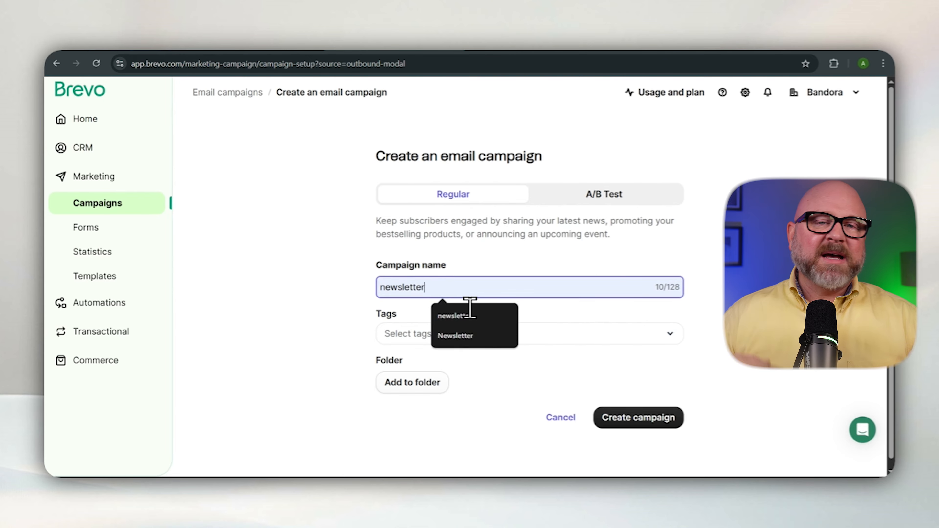
text(2)
Assign the promotion tag to the campaign and create it without adding it to a folder
click(417, 334)
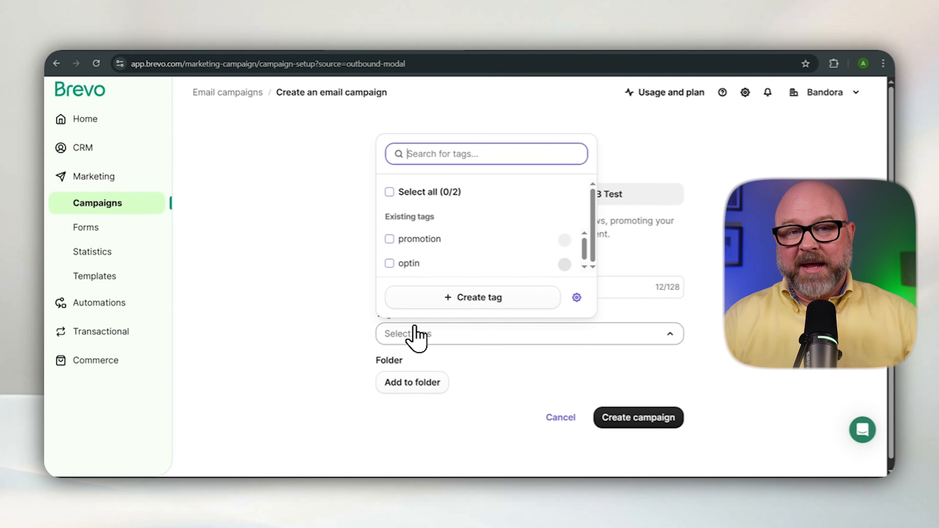
click(414, 241)
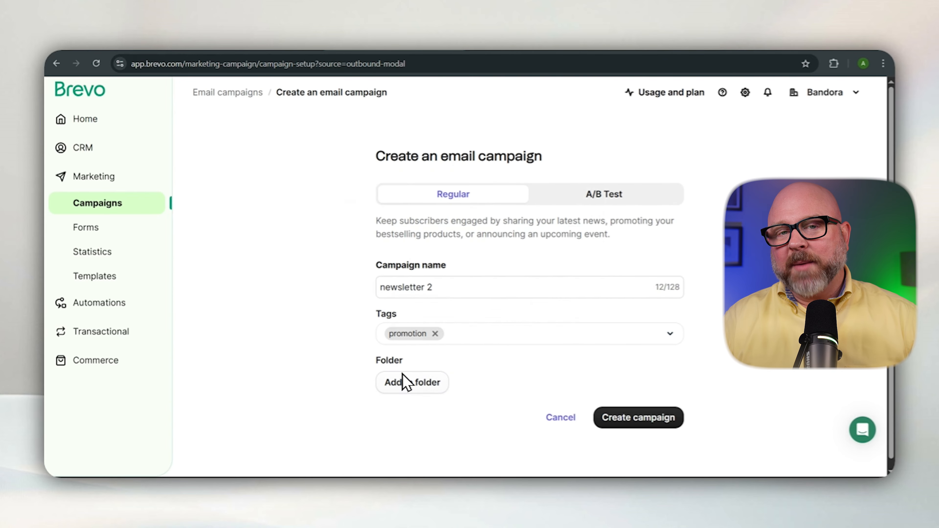
click(401, 379)
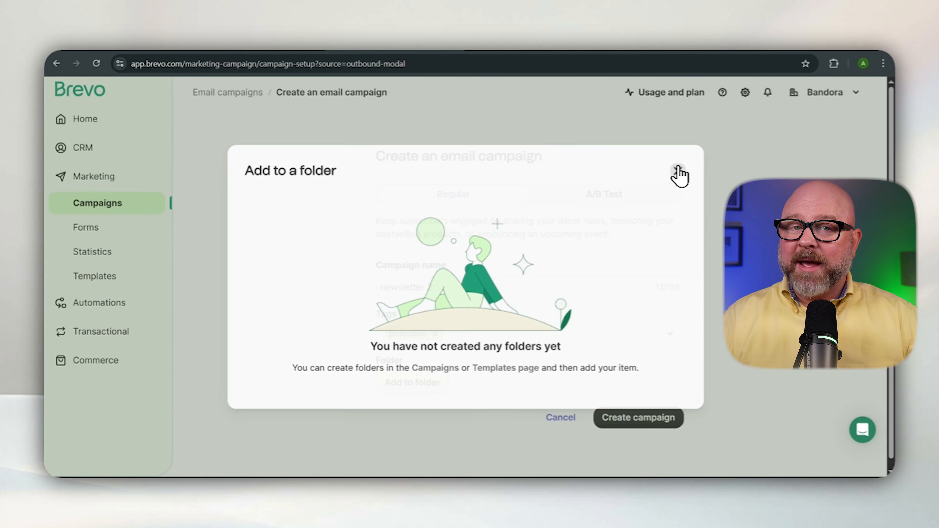
click(683, 169)
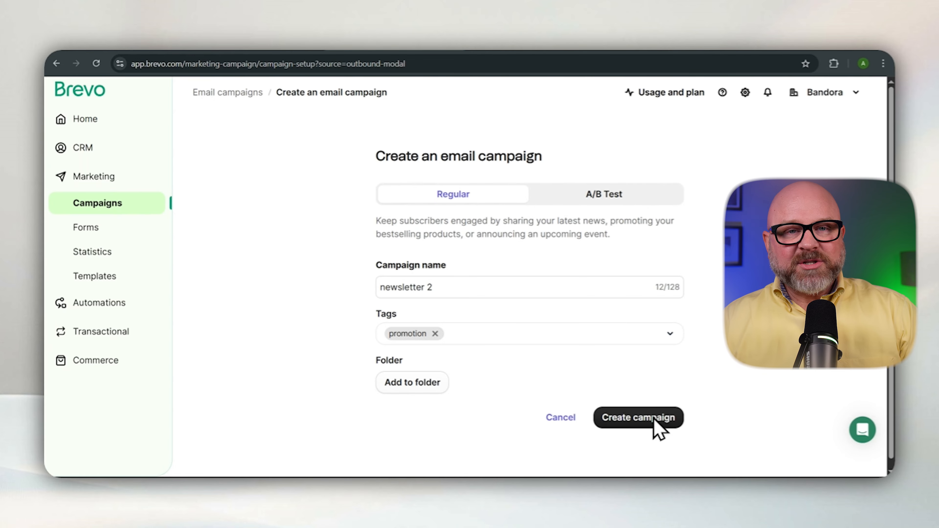
click(642, 422)
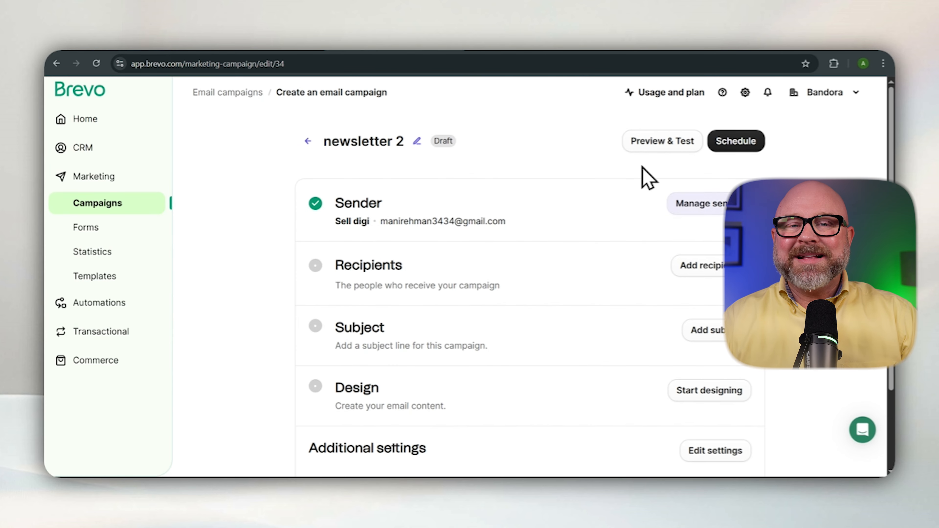
Set the campaign's sender name to Brandora and save the recently used individual contact as the only recipient
click(698, 203)
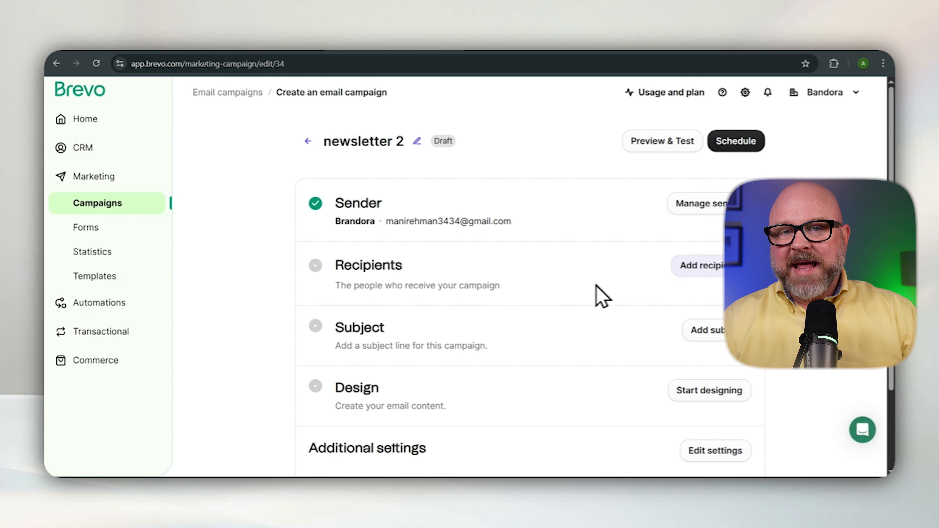
click(702, 268)
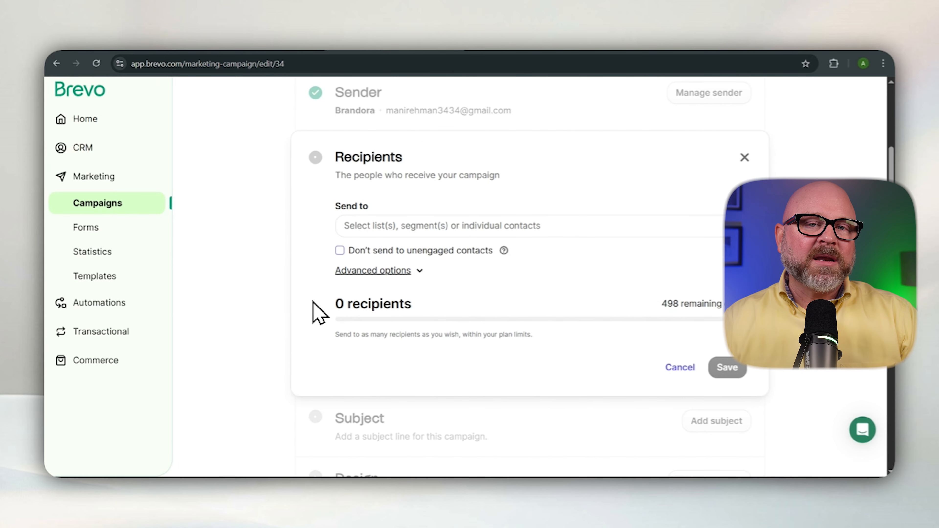
click(381, 230)
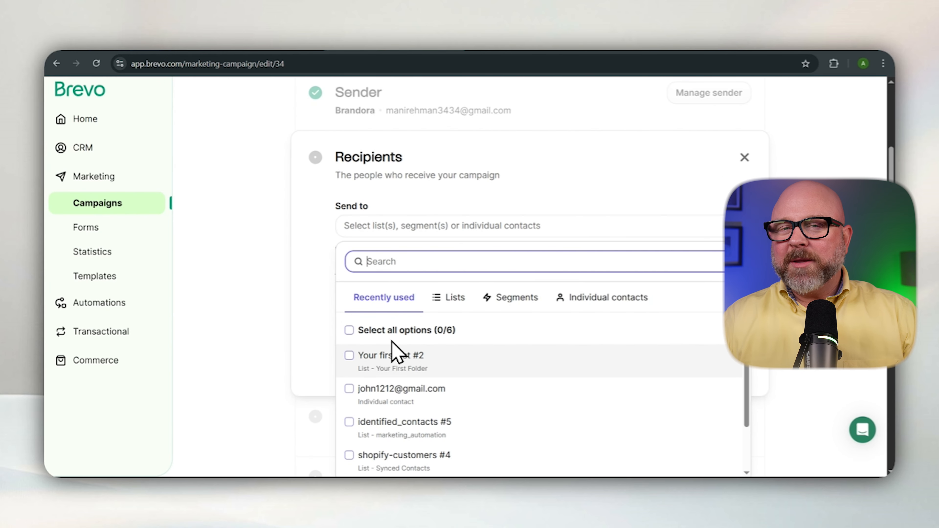
scroll(389, 346, down, 2)
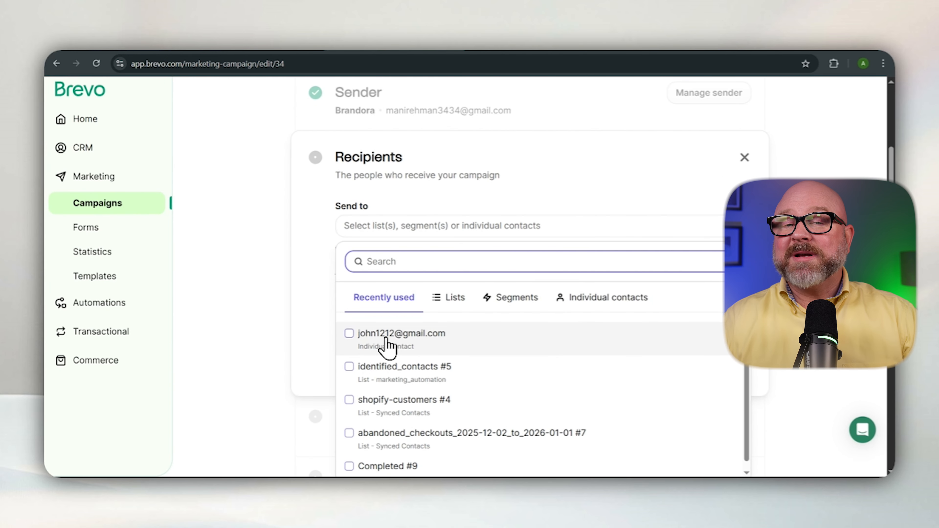
click(384, 345)
click(315, 346)
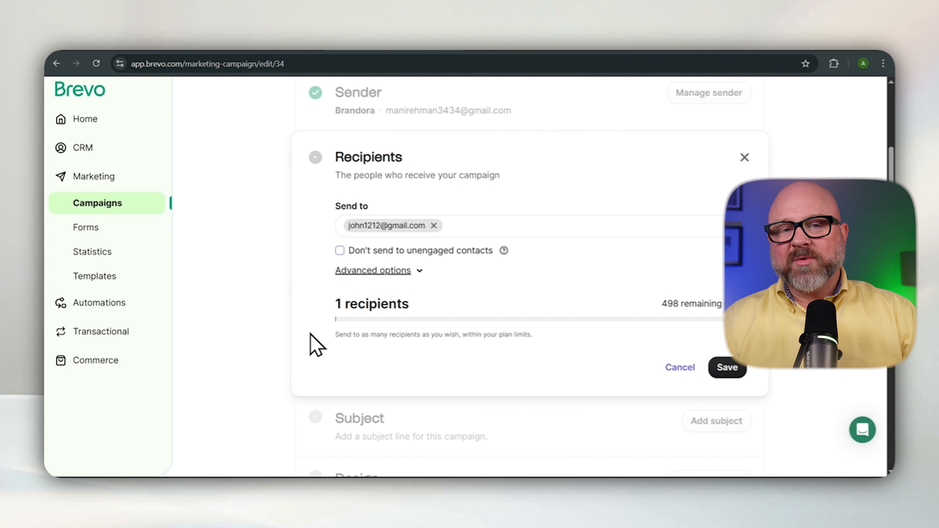
click(731, 368)
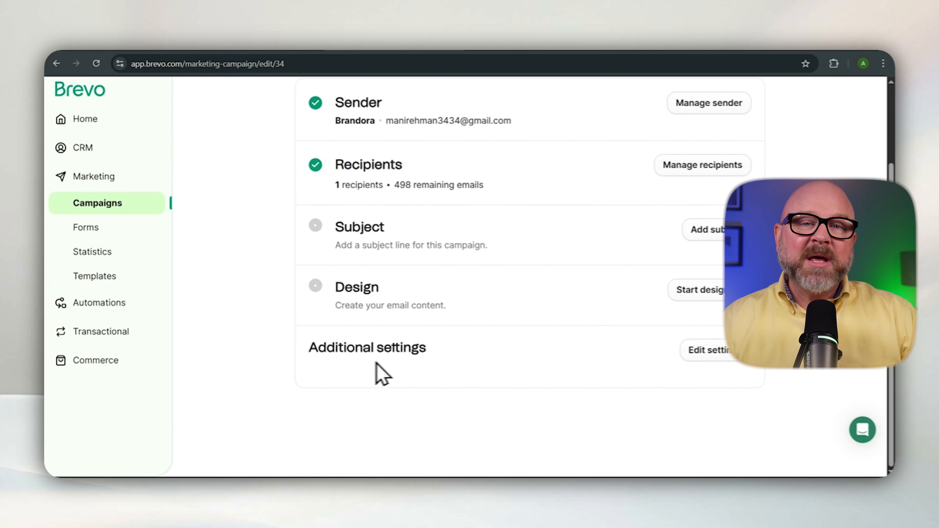
Set both the subject line and the preview text to "Engage with Our Latest Newsletter" and save them
scroll(333, 378, up, 2)
click(710, 288)
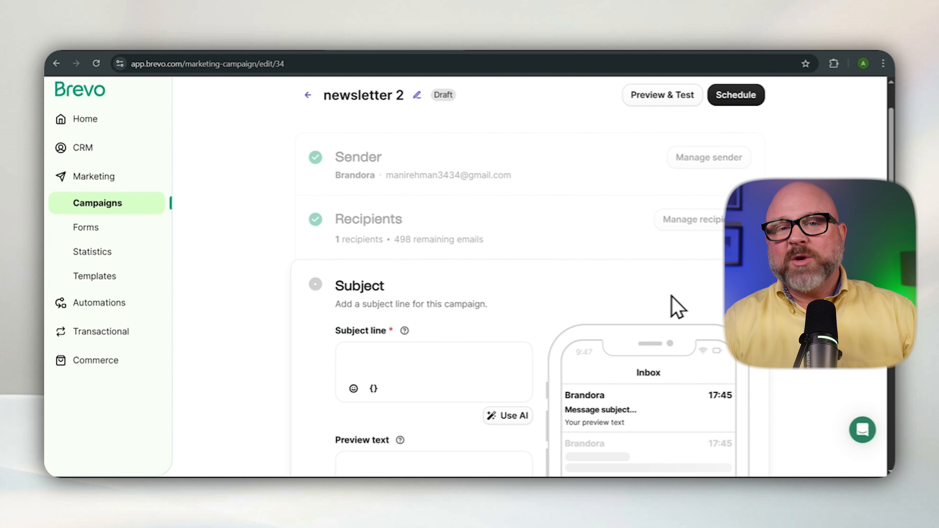
click(515, 269)
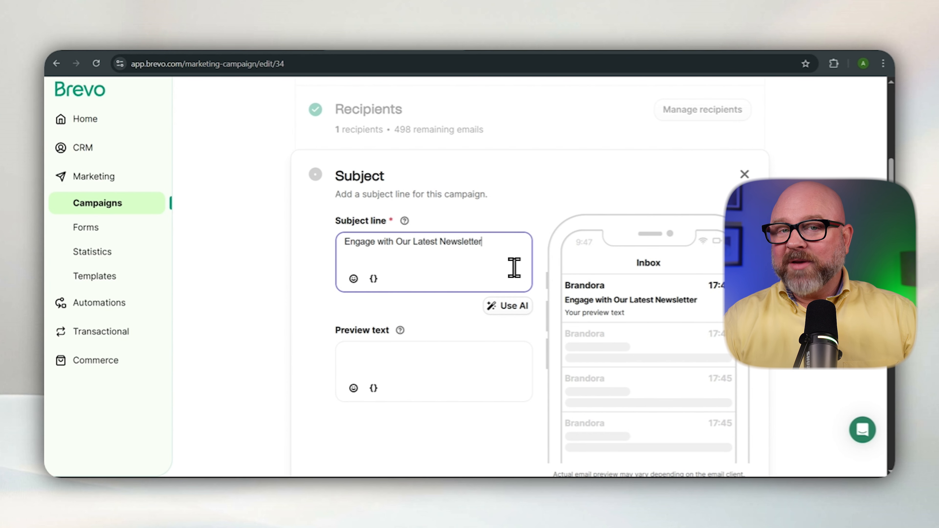
key(ctrl+a)
scroll(477, 289, down, 2)
click(461, 307)
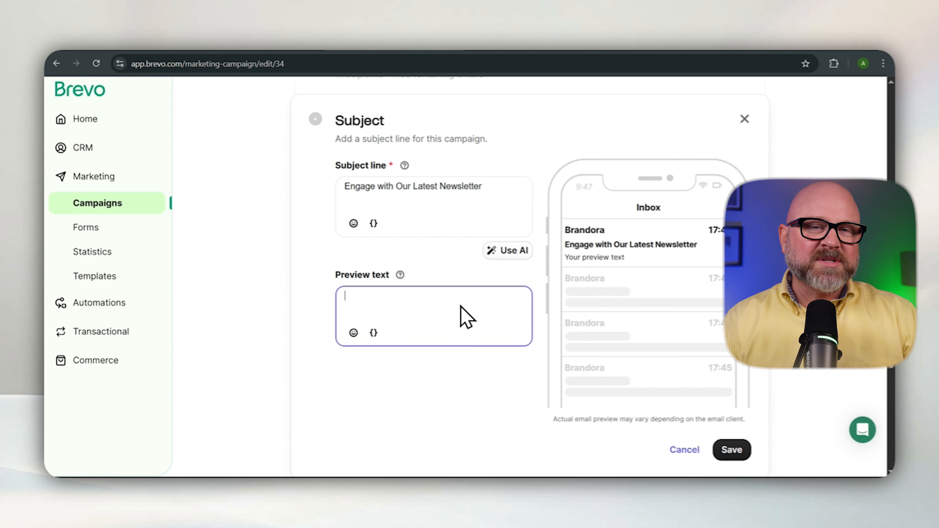
text(Engage with Our Latest Newsletter)
click(726, 456)
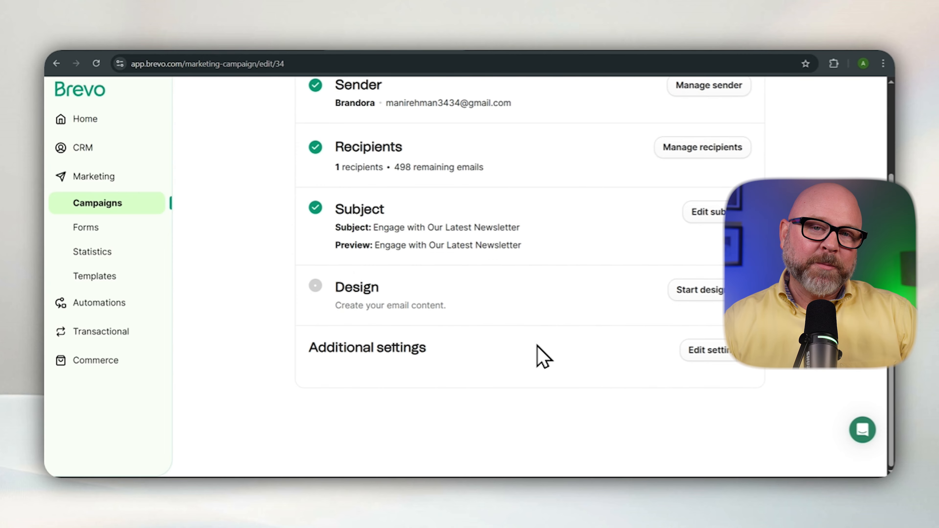
Start the email design from the ready-to-use "Monthly newsletter" template
click(697, 292)
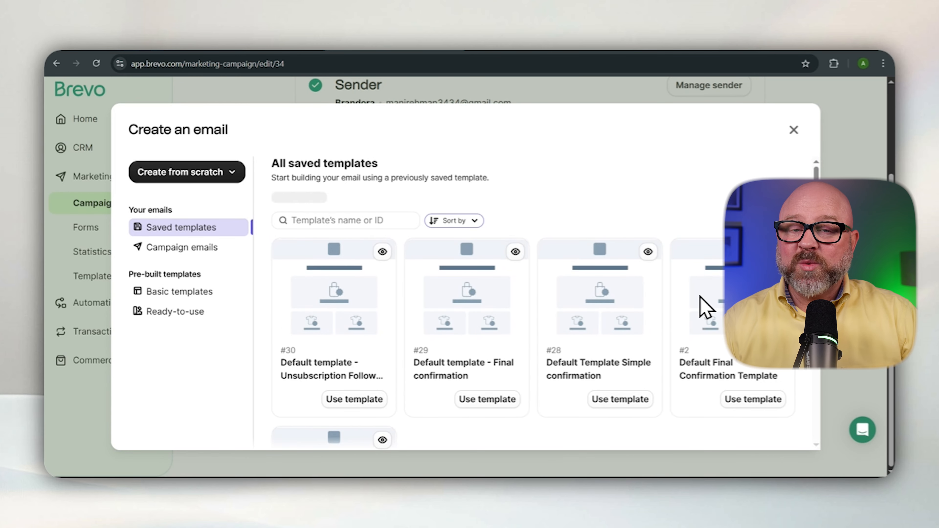
scroll(683, 304, down, 2)
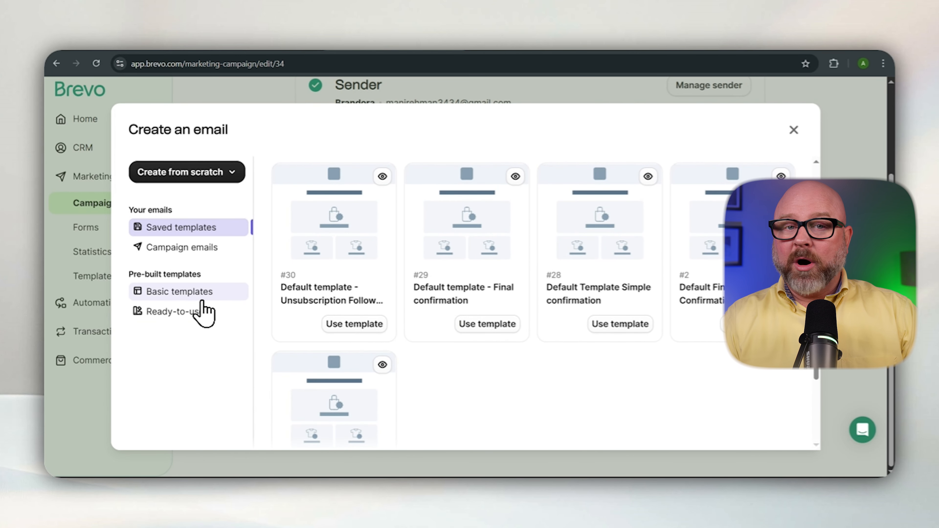
click(196, 296)
click(195, 314)
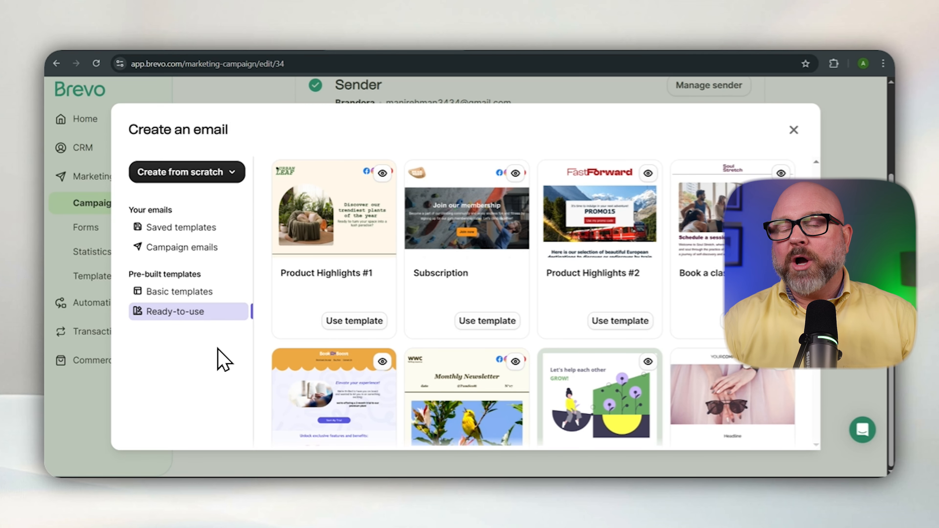
scroll(237, 366, down, 2)
scroll(237, 361, down, 2)
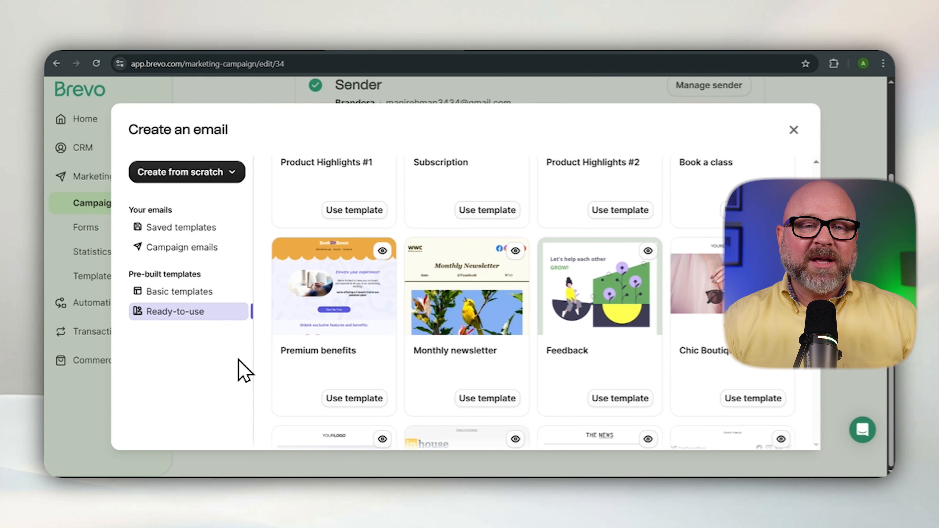
click(513, 404)
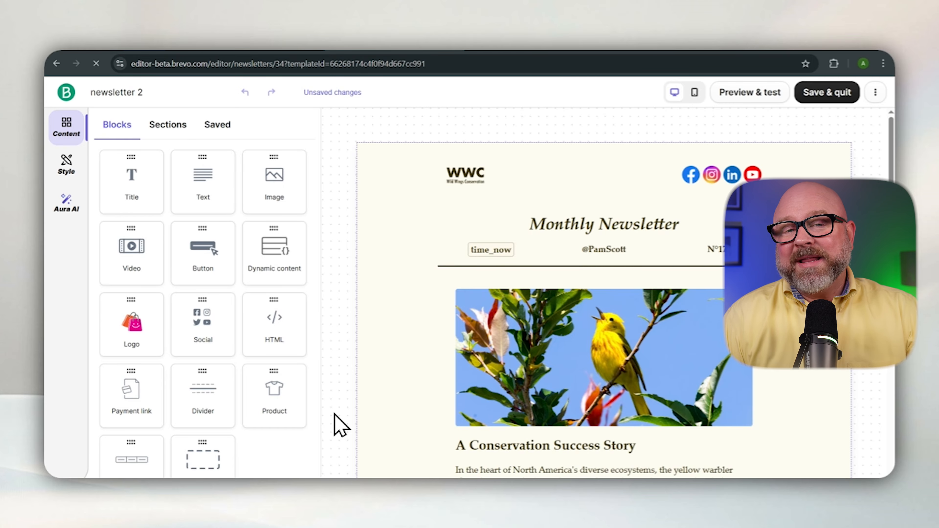
Review the newsletter's content in the editor and examine the whole email in the preview
scroll(340, 425, down, 5)
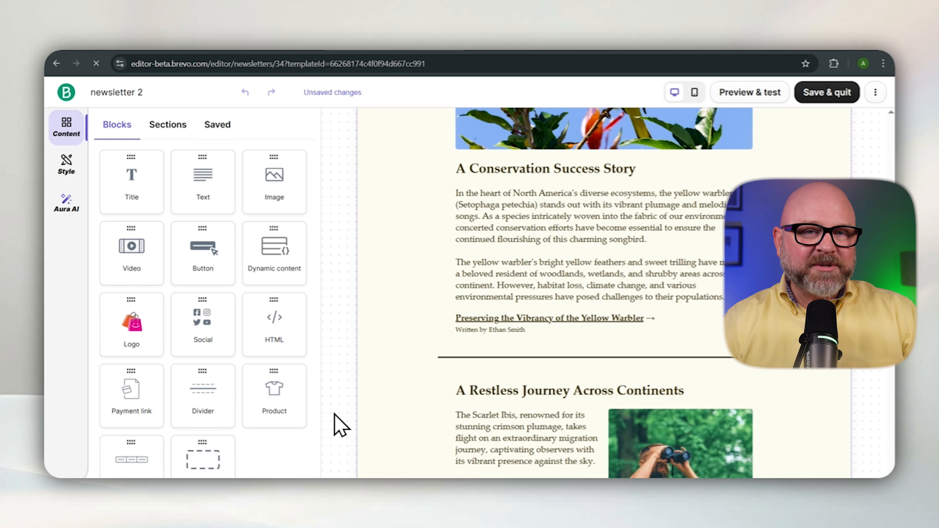
scroll(336, 425, up, 2)
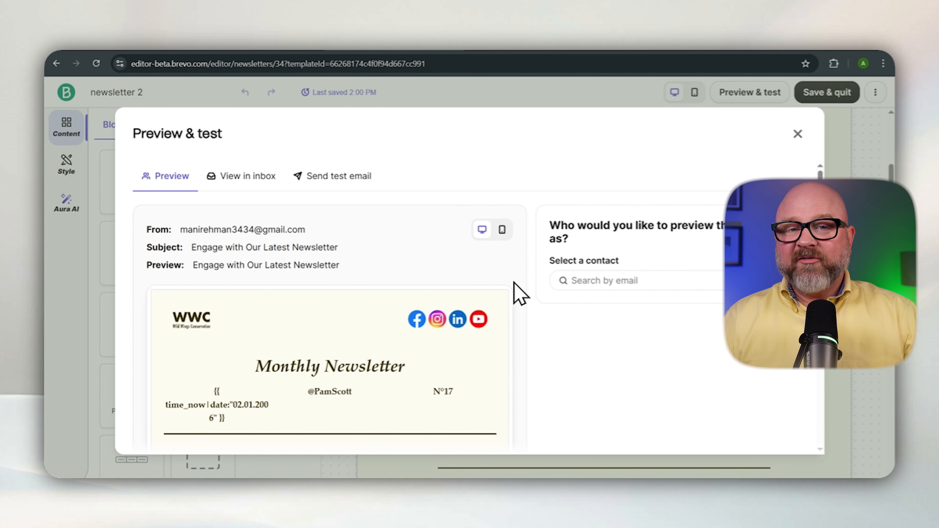
scroll(519, 294, down, 6)
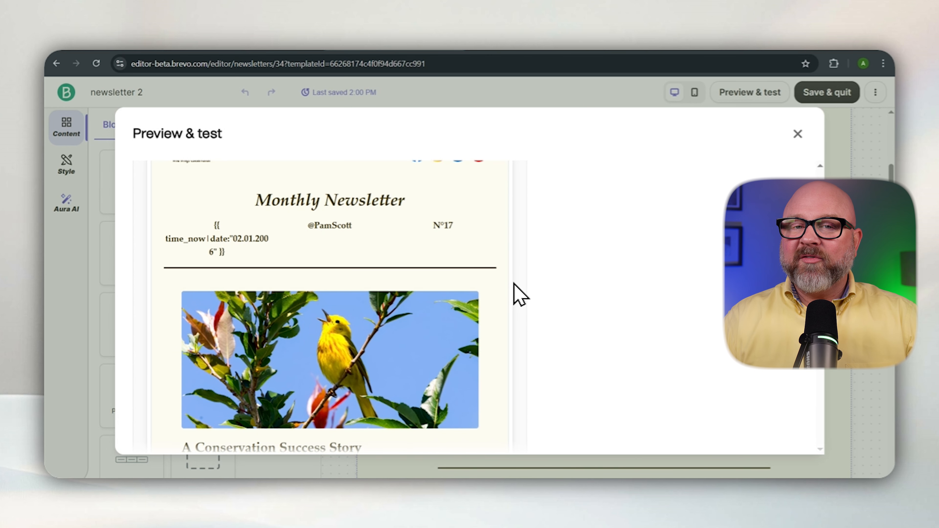
scroll(520, 294, down, 15)
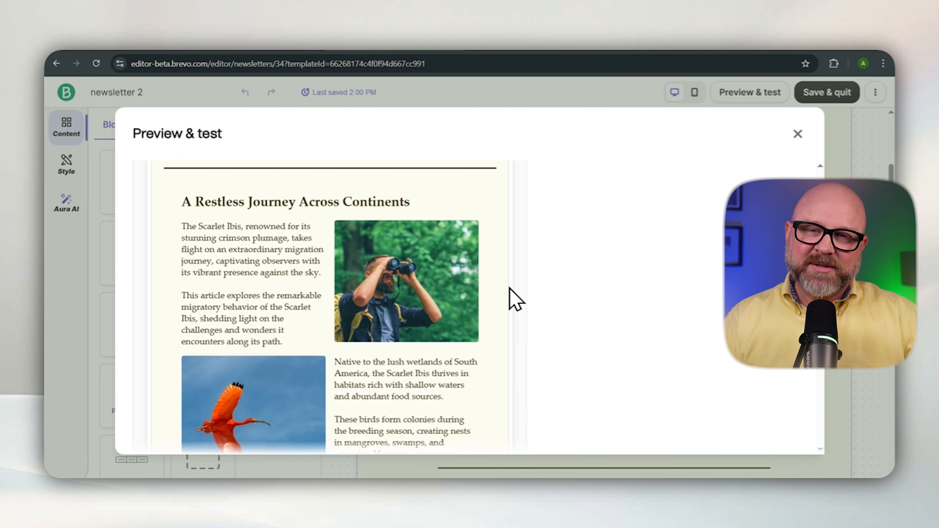
scroll(509, 291, down, 6)
scroll(509, 291, up, 5)
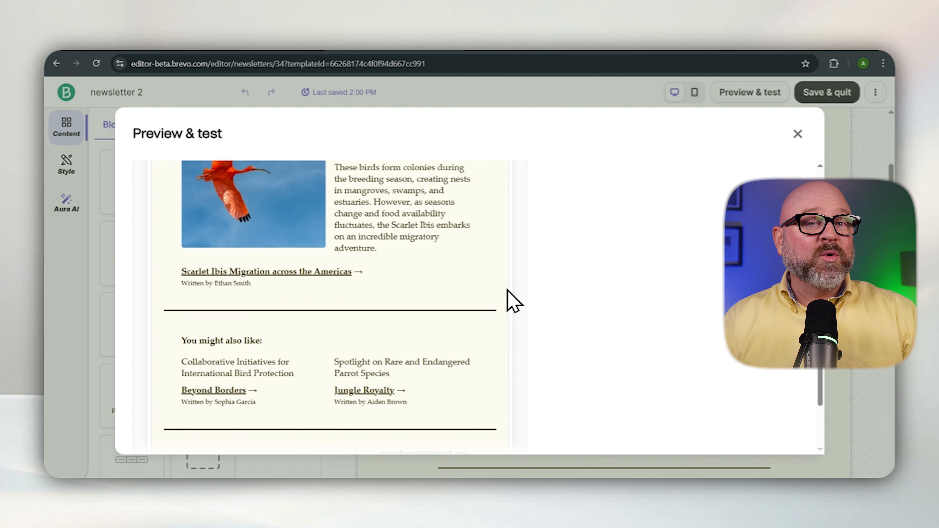
scroll(509, 291, down, 5)
scroll(508, 290, up, 20)
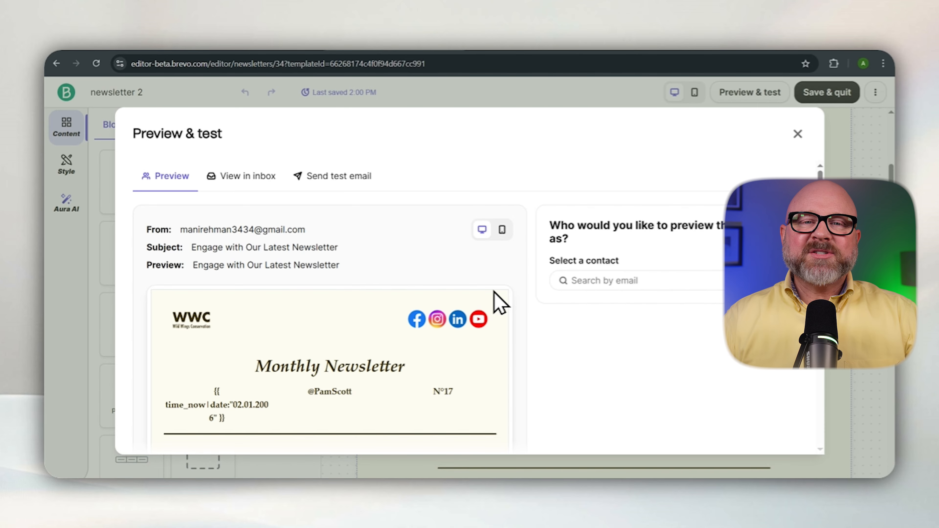
Generate inbox previews for the different email apps and look through the default preview of the newsletter
click(260, 187)
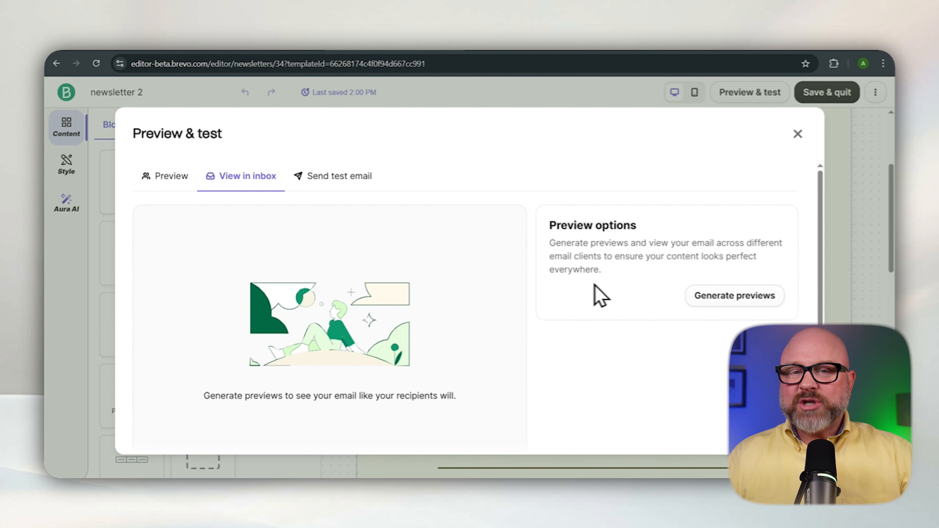
click(725, 297)
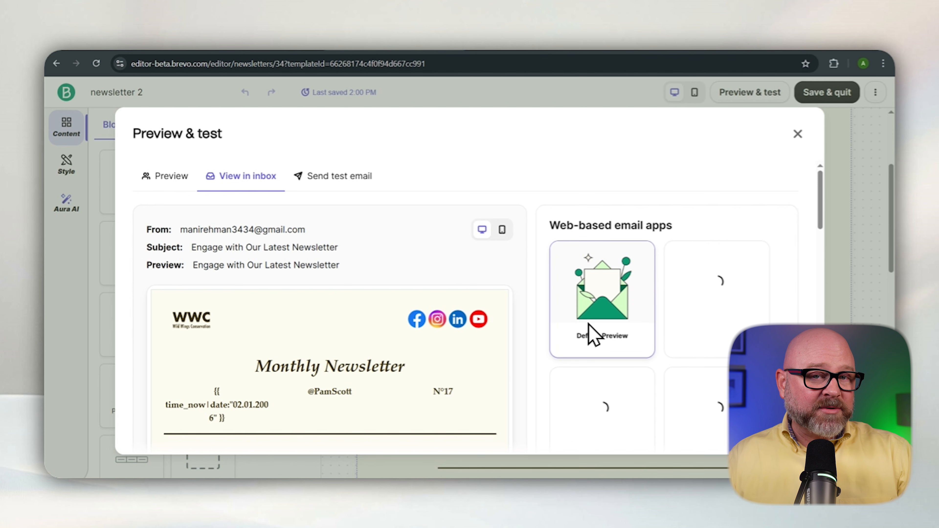
scroll(525, 385, down, 2)
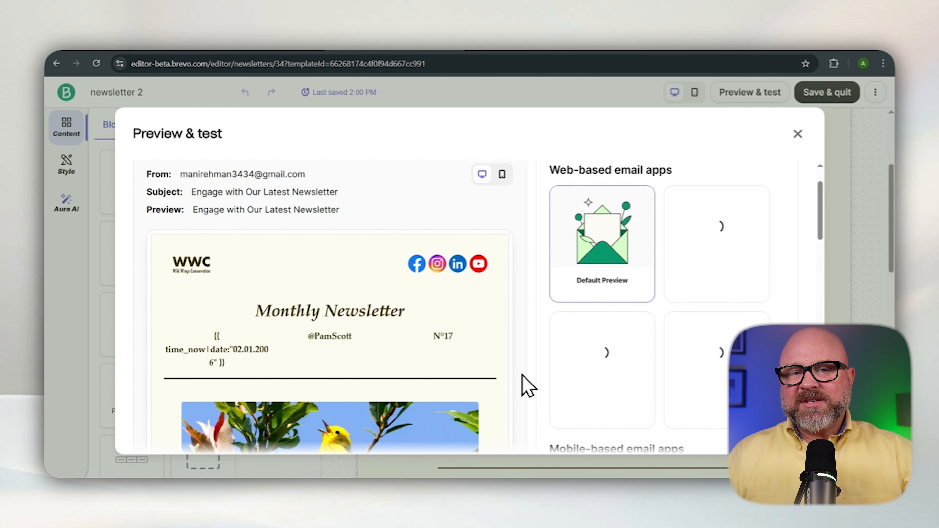
scroll(717, 308, up, 2)
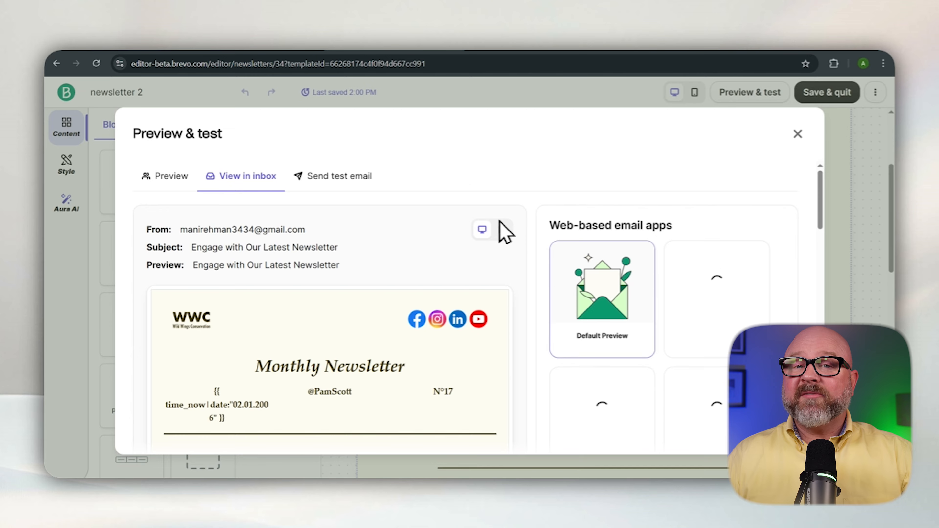
scroll(429, 283, down, 15)
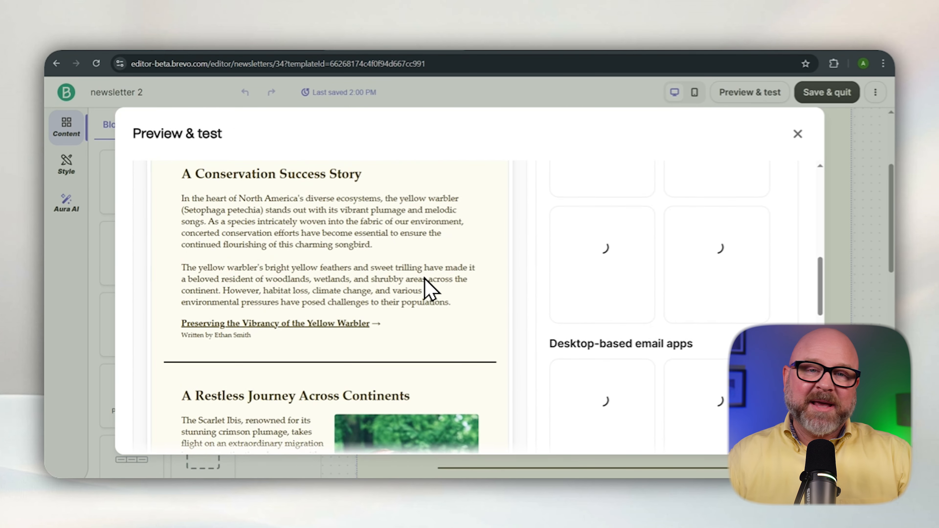
Examine the newsletter's sender and subject header and the inbox previews for the web-based email apps
scroll(429, 287, up, 15)
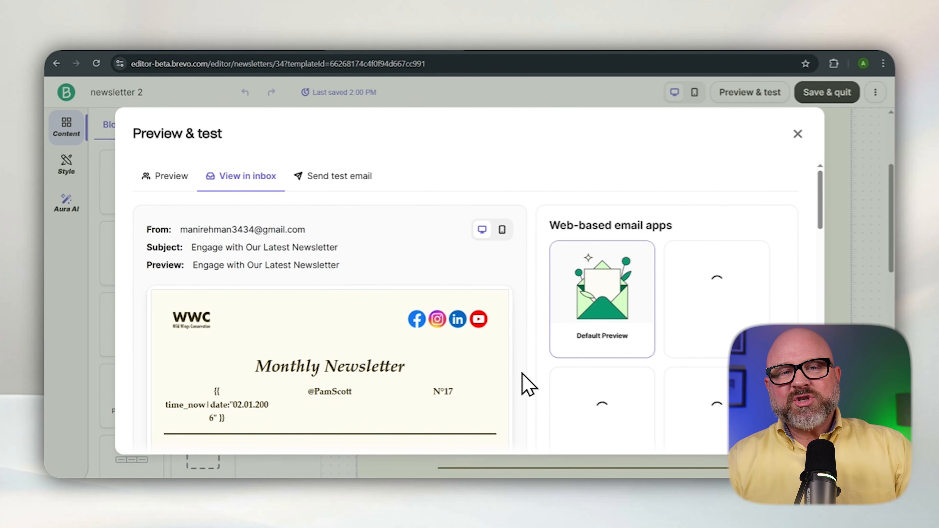
scroll(529, 386, down, 2)
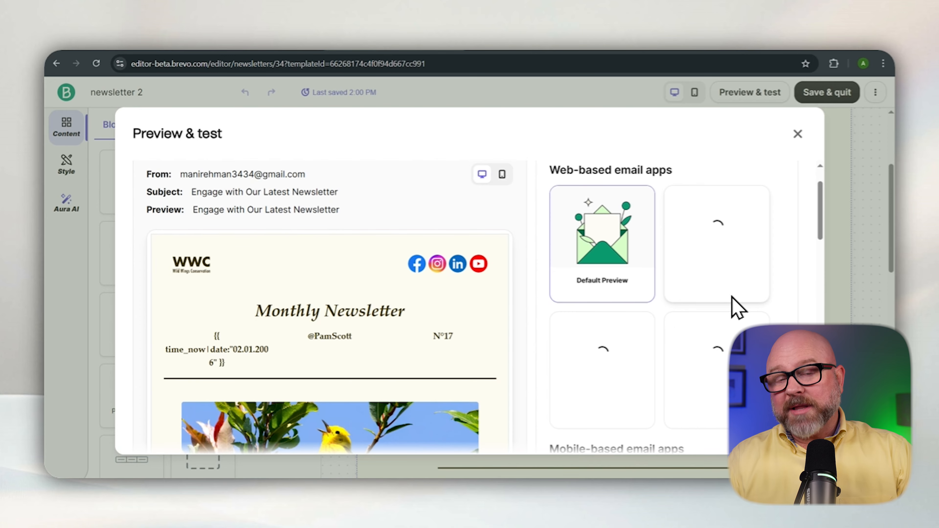
scroll(713, 311, up, 2)
scroll(518, 272, down, 2)
scroll(406, 259, up, 2)
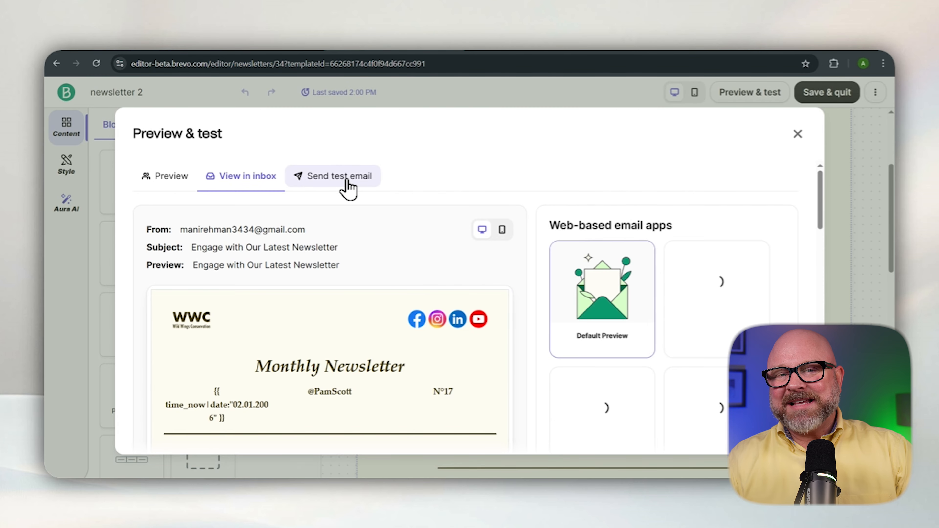
Check the test email's recipient options, open the test list for managing recipients, and send the newsletter as a test email
click(345, 180)
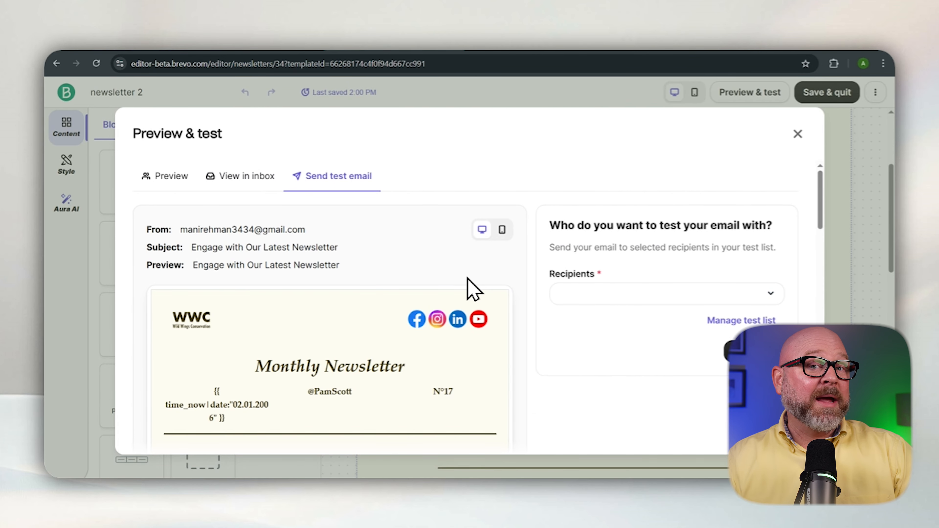
click(564, 298)
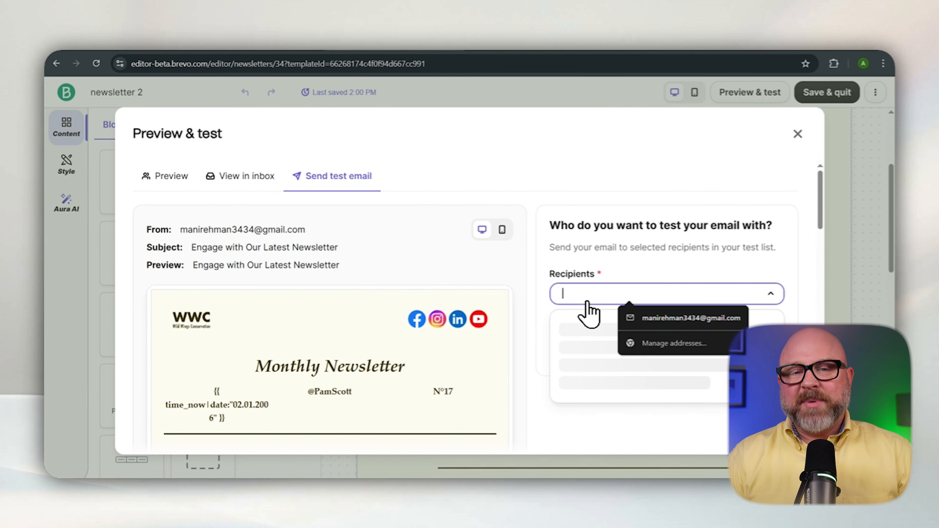
click(545, 274)
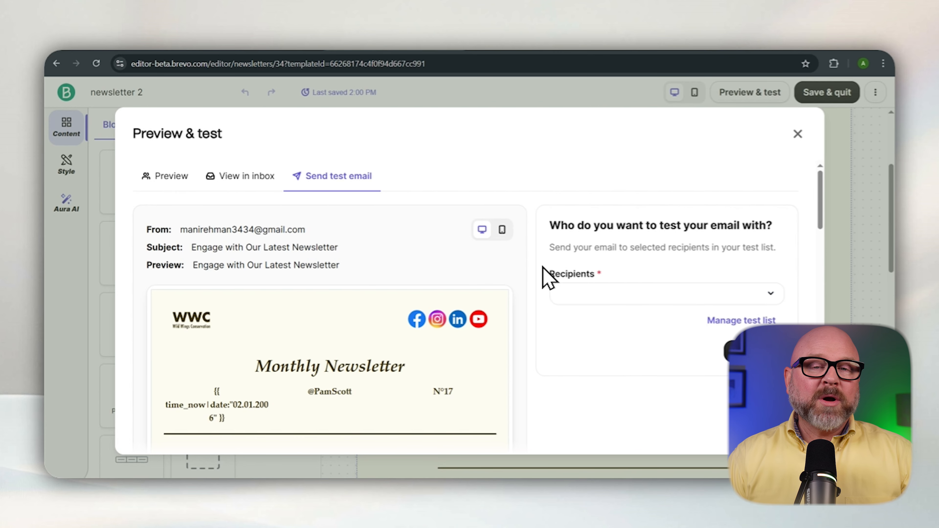
click(718, 320)
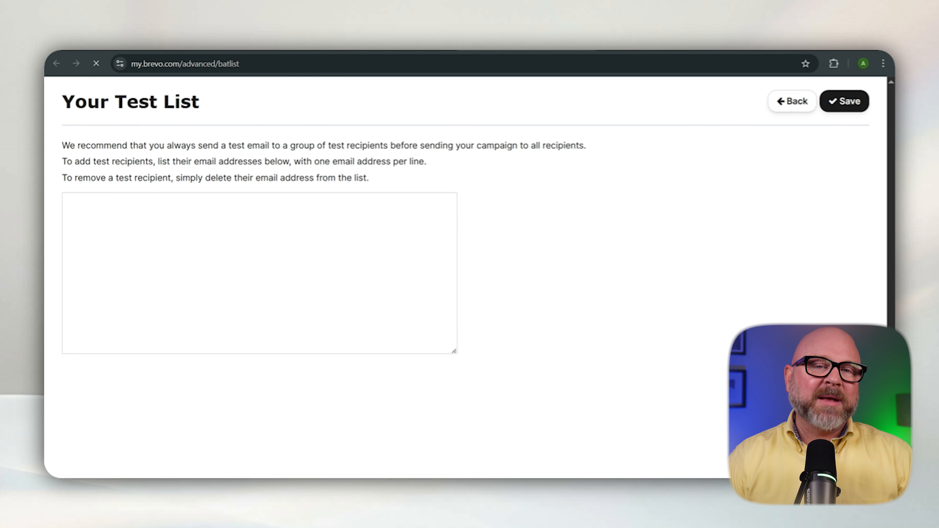
click(582, 38)
click(741, 356)
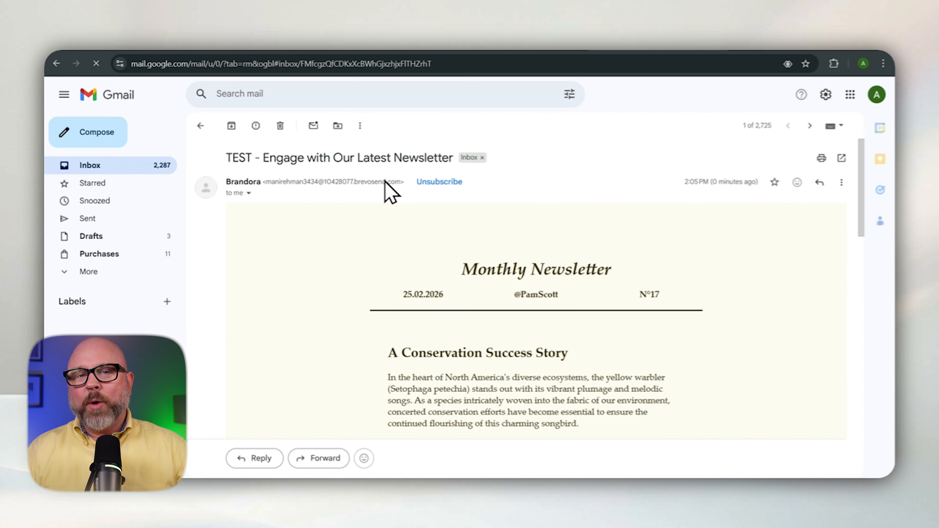
Read through the received test email "TEST - Engage with Our Latest Newsletter" in Gmail, checking its layout, images and footer
scroll(352, 262, down, 5)
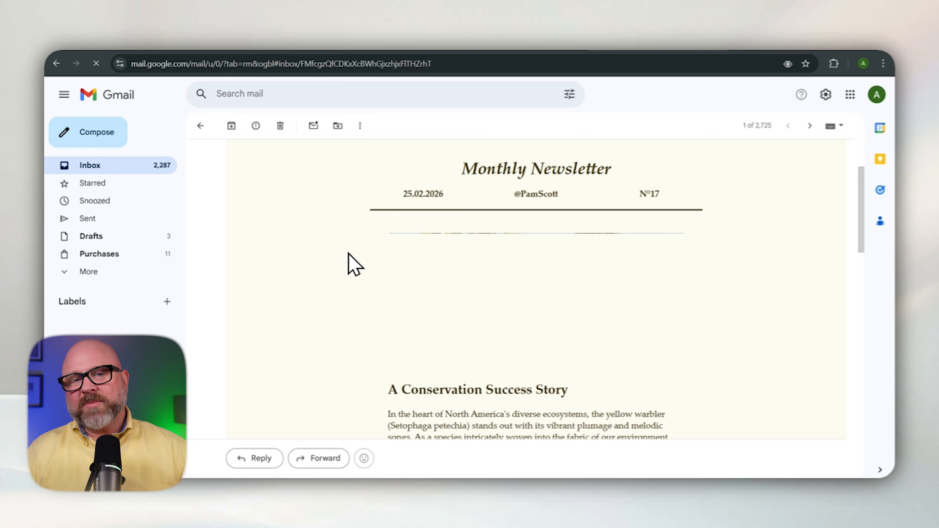
scroll(349, 259, down, 10)
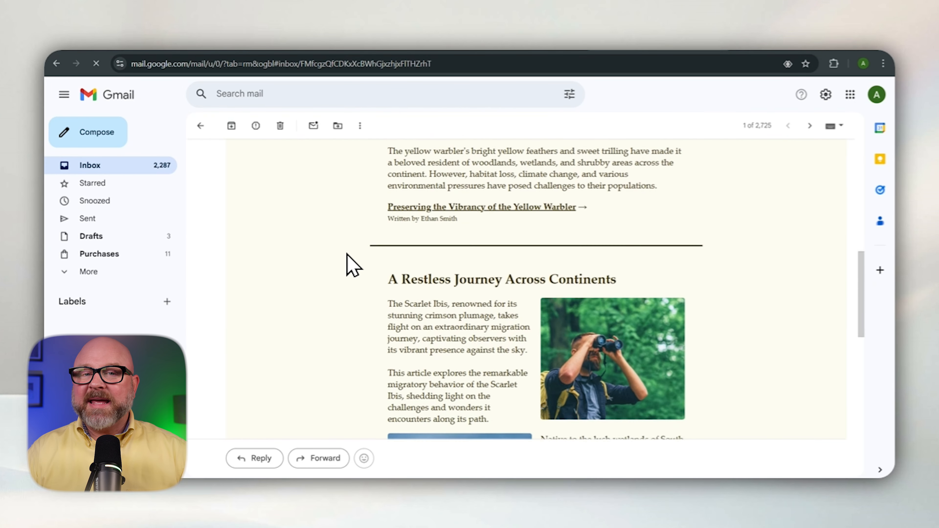
scroll(349, 261, down, 3)
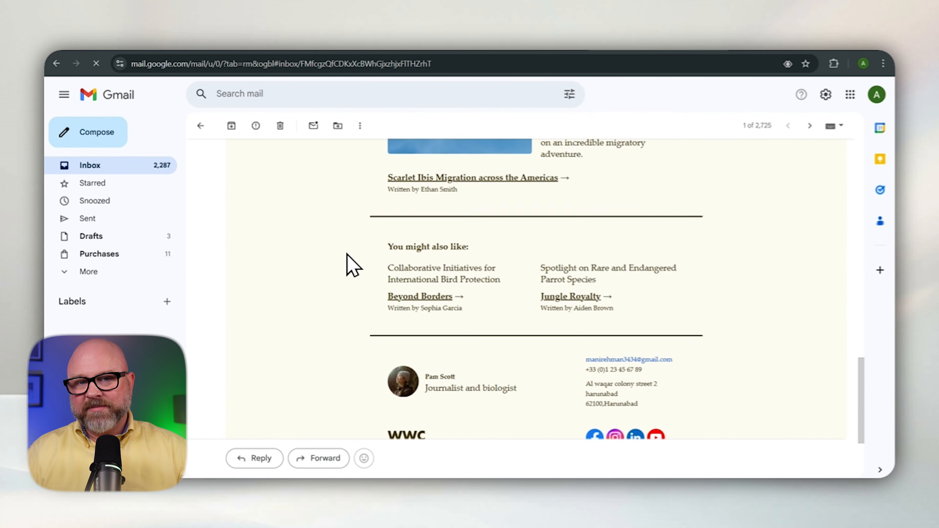
scroll(350, 261, up, 15)
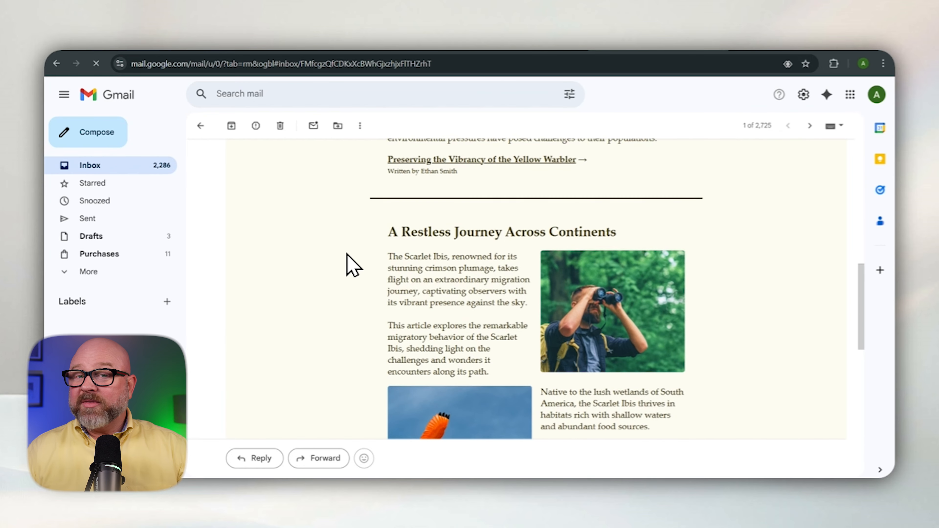